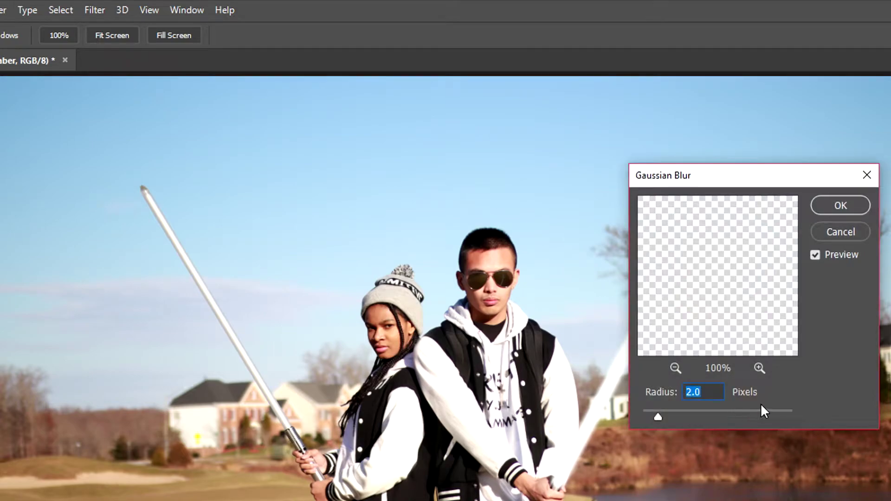
Set the Gaussian Blur radius to 5 pixels for the Saber layer and apply it
drag(749, 182, 308, 214)
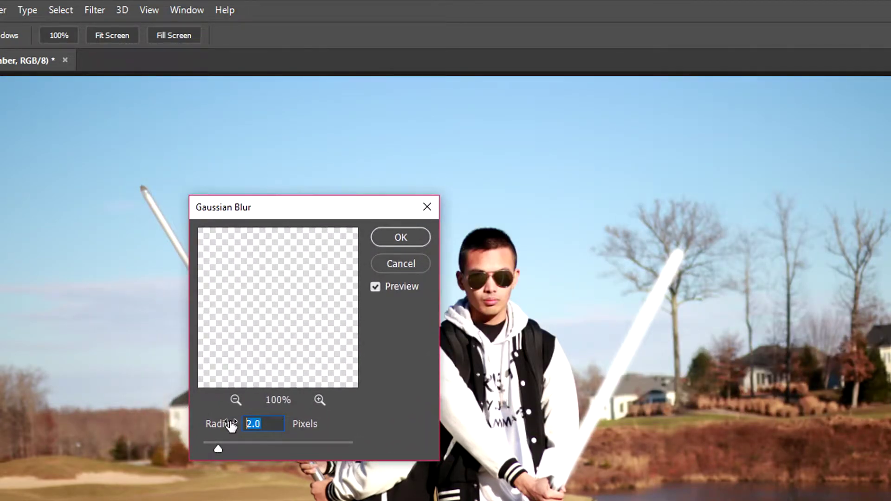
text(5)
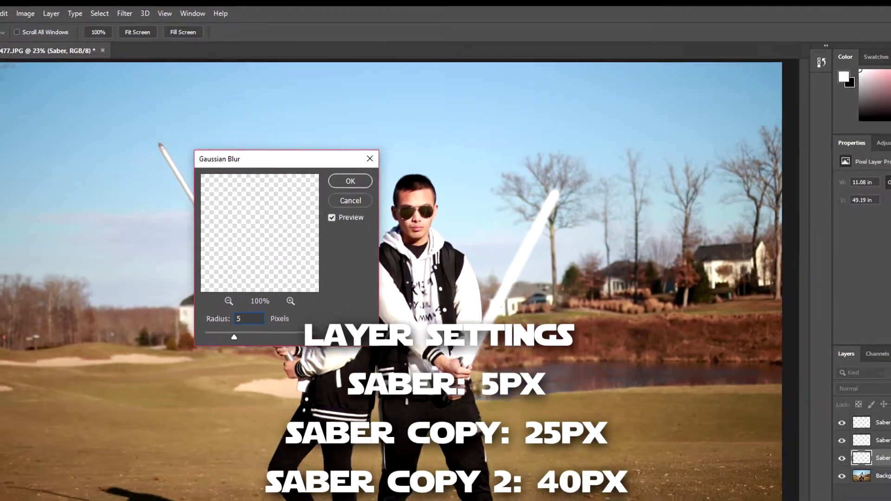
key(Return)
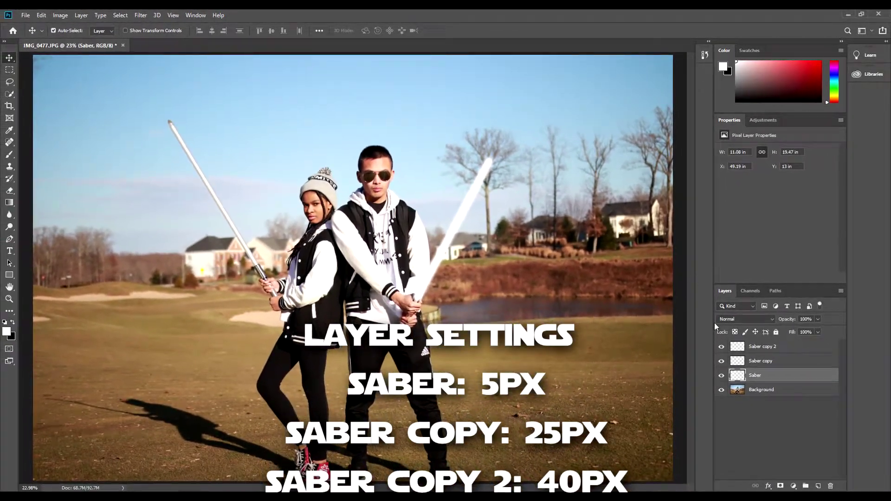
Apply a Gaussian Blur with a 25-pixel radius to the Saber copy layer
click(799, 360)
click(140, 16)
mouse_move(190, 126)
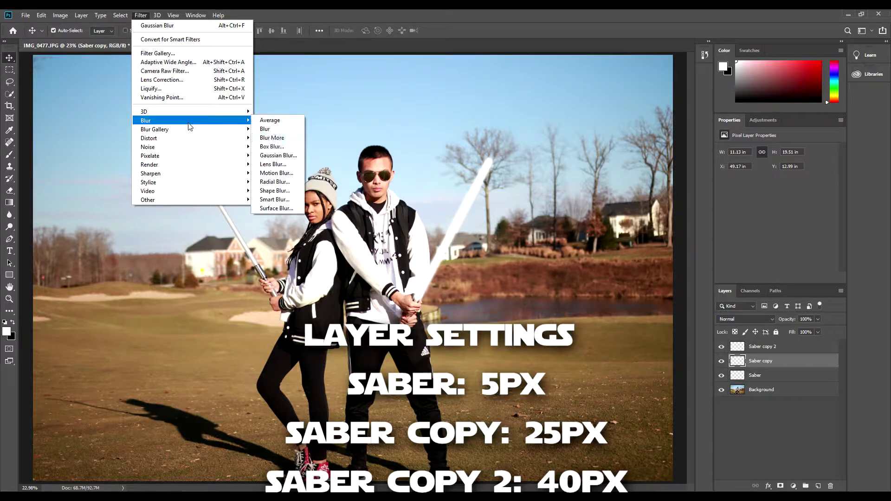
click(278, 155)
text(25)
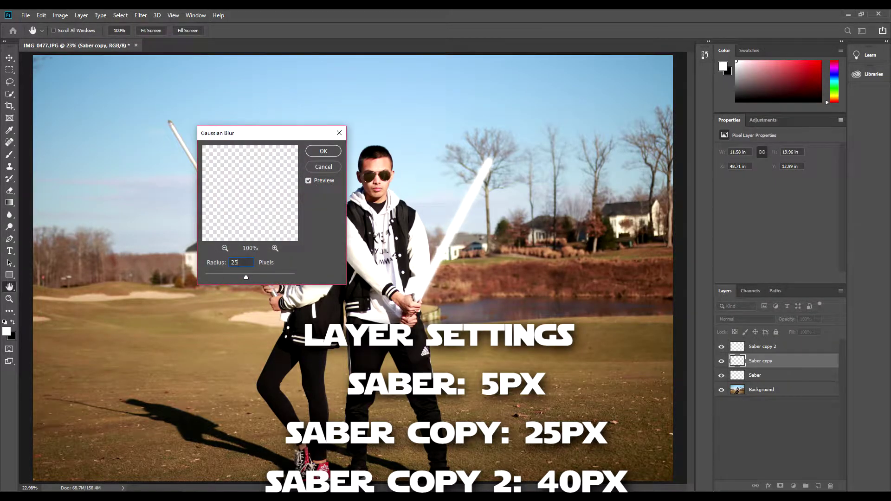
key(Return)
Apply a Gaussian Blur with a 40-pixel radius to the Saber copy 2 layer
click(780, 347)
click(141, 16)
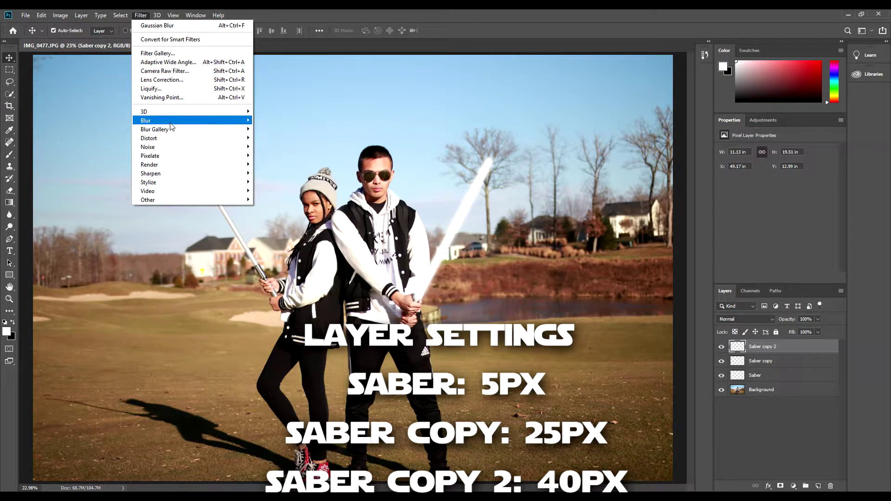
mouse_move(195, 121)
click(278, 155)
text(40)
key(Return)
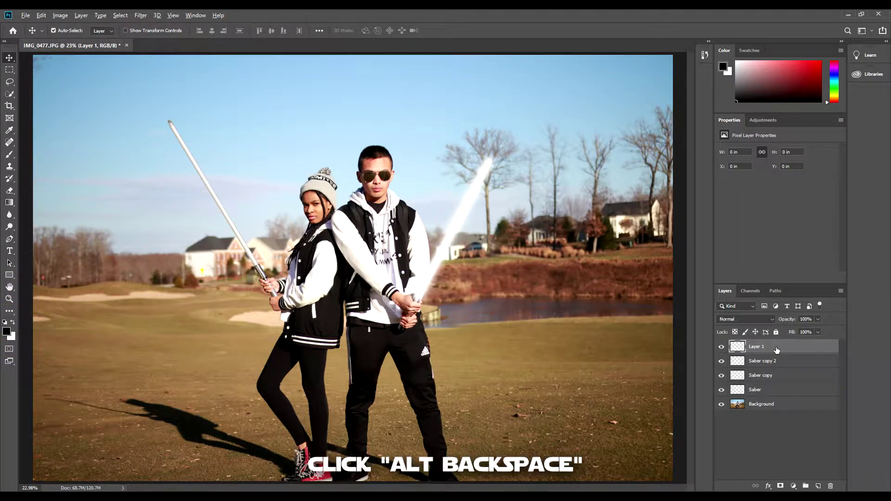
Fill the new empty Layer 1 with black and move it between the Saber layer and the Background
key(alt+BackSpace)
drag(785, 352, 796, 394)
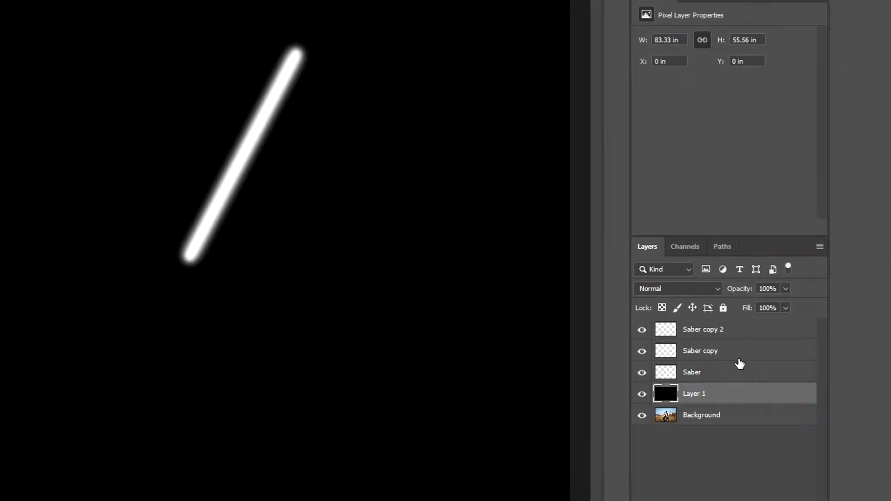
Merge the three saber layers with the black Layer 1 and set the merged layer's blend mode to Screen
shift+click(727, 377)
shift+click(737, 350)
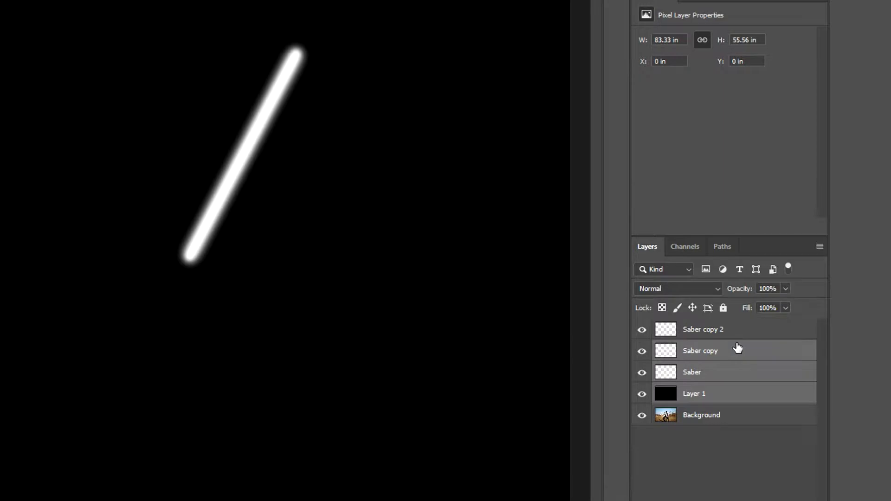
shift+click(739, 333)
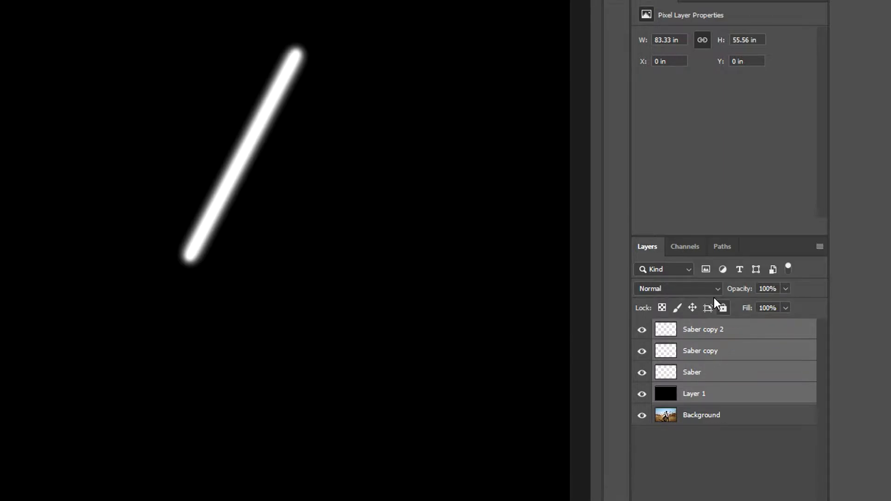
right_click(721, 344)
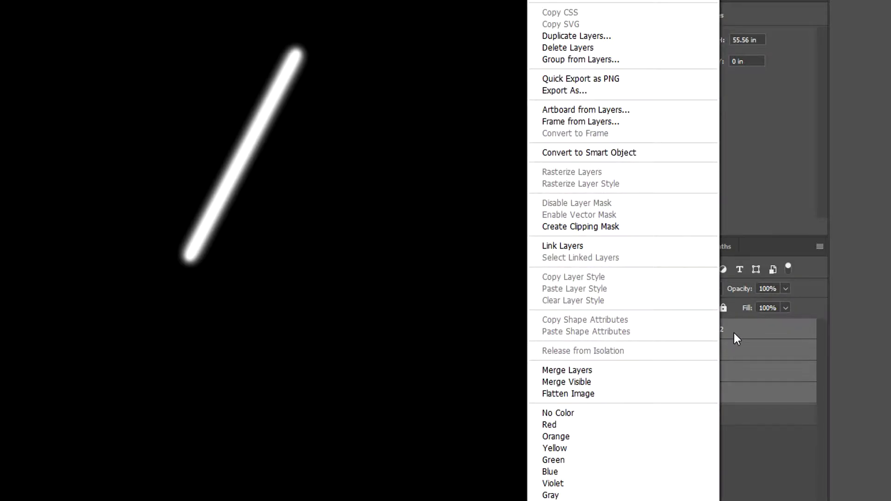
click(582, 372)
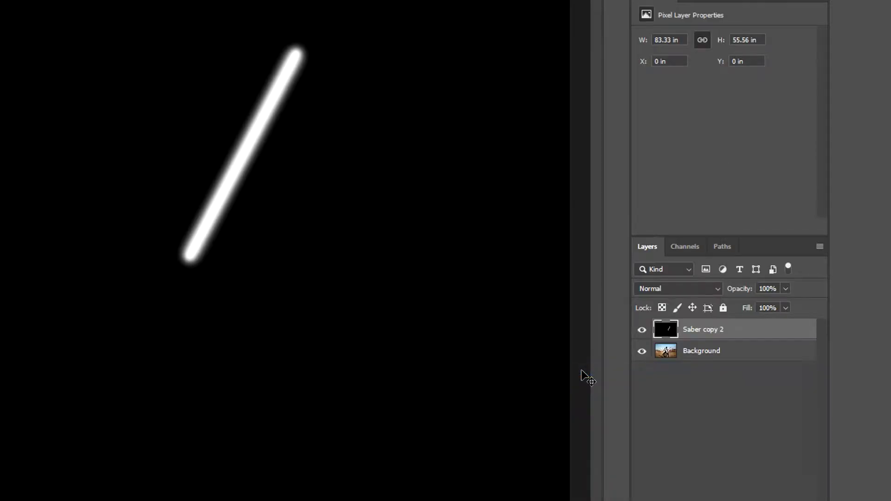
click(676, 288)
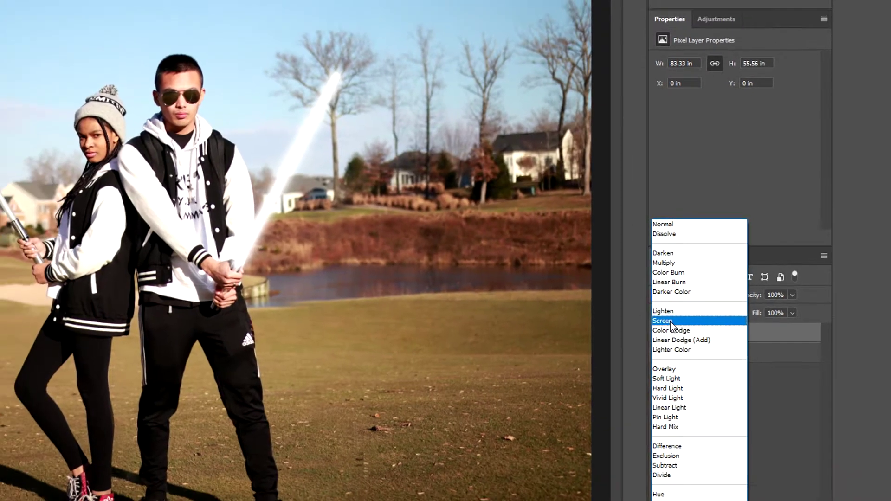
click(654, 316)
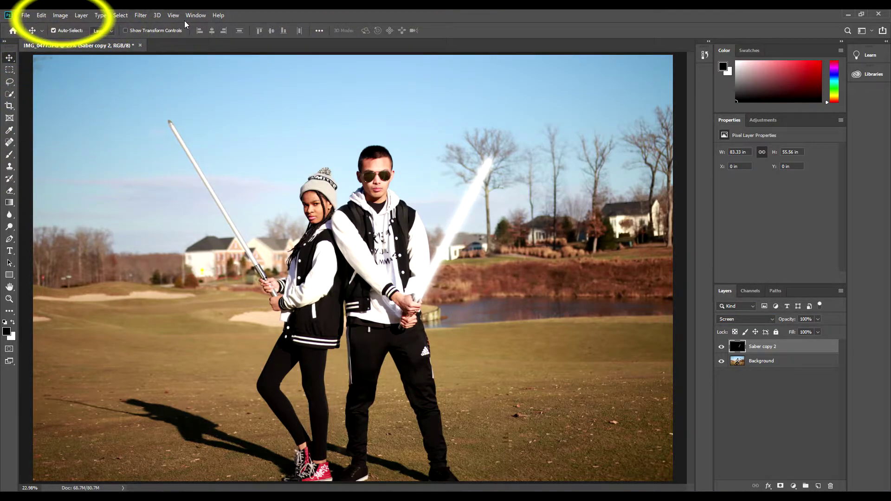
Apply a Curves adjustment to the saber layer that raises the Blue channel, with a curve point at input 111, output 133
click(58, 16)
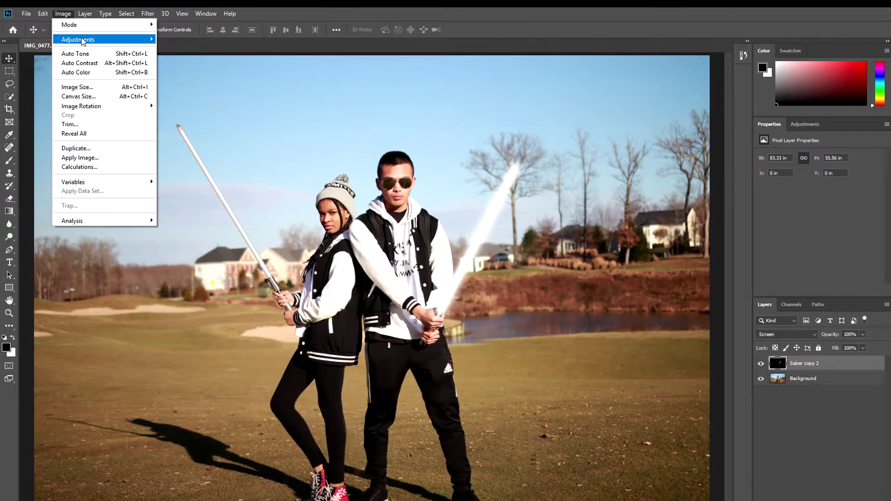
mouse_move(78, 41)
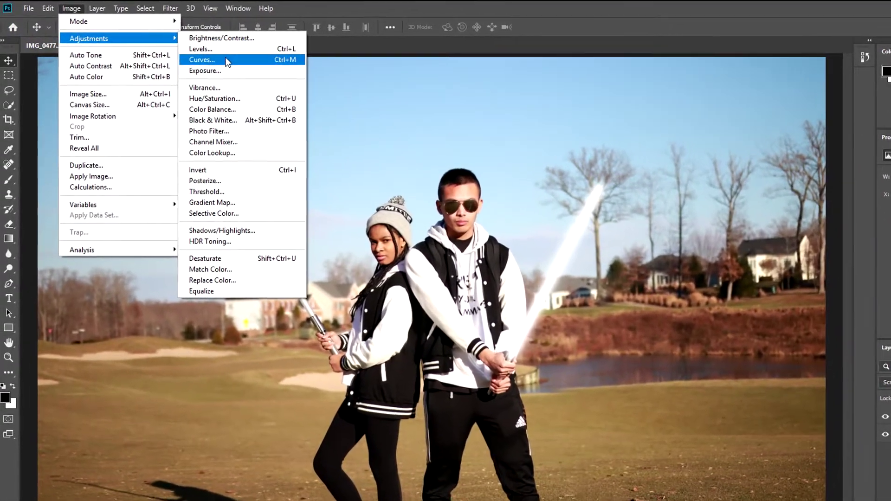
click(206, 58)
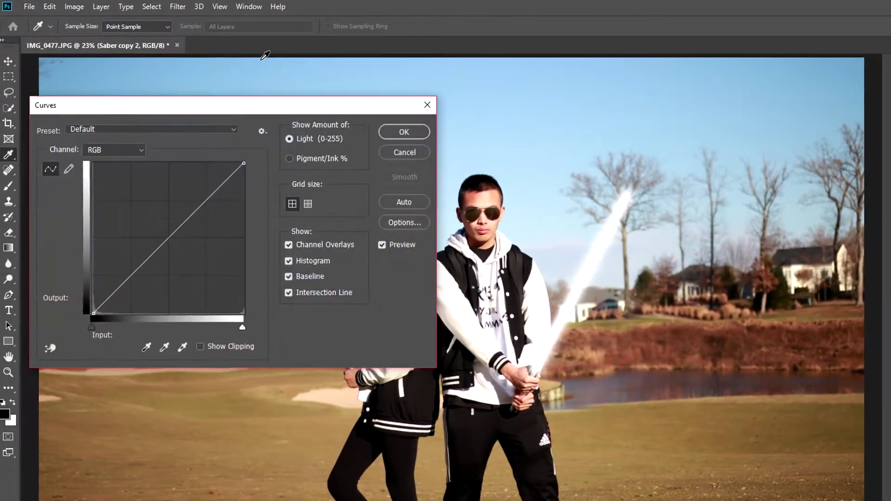
drag(278, 114, 341, 147)
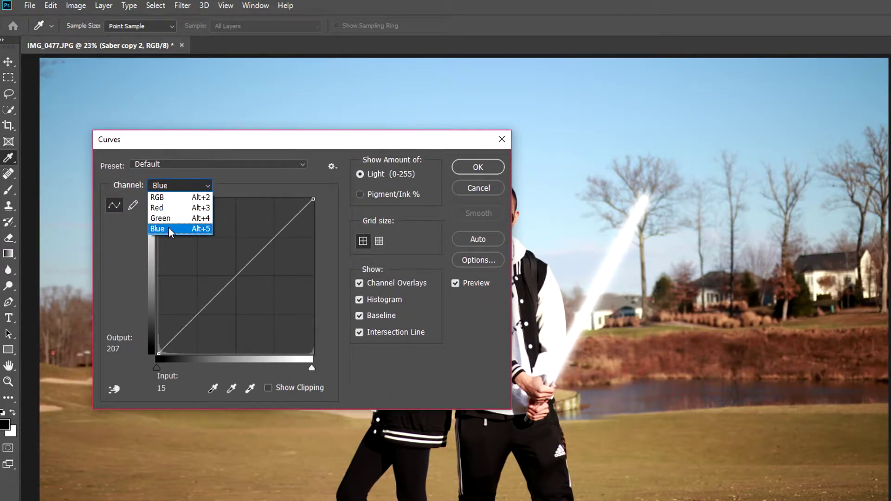
click(169, 228)
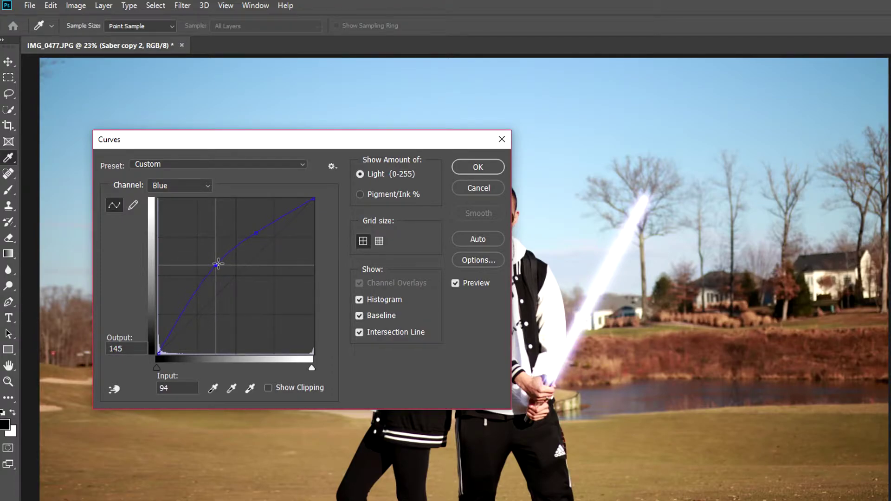
drag(218, 264, 226, 271)
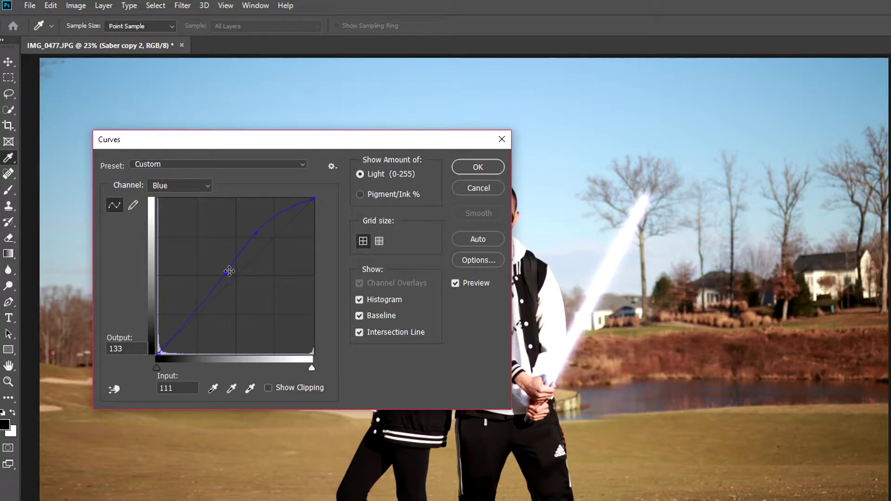
click(478, 168)
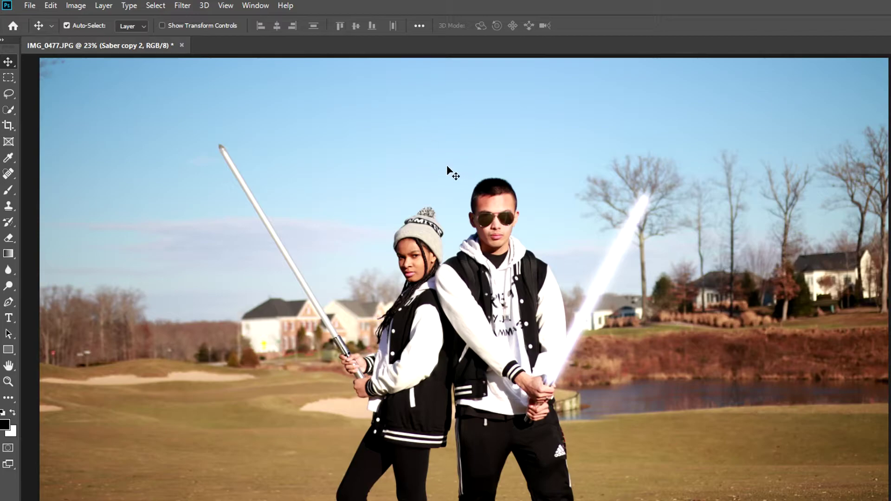
Open a Hue/Saturation adjustment for the saber layer and raise the saturation to +64
click(75, 5)
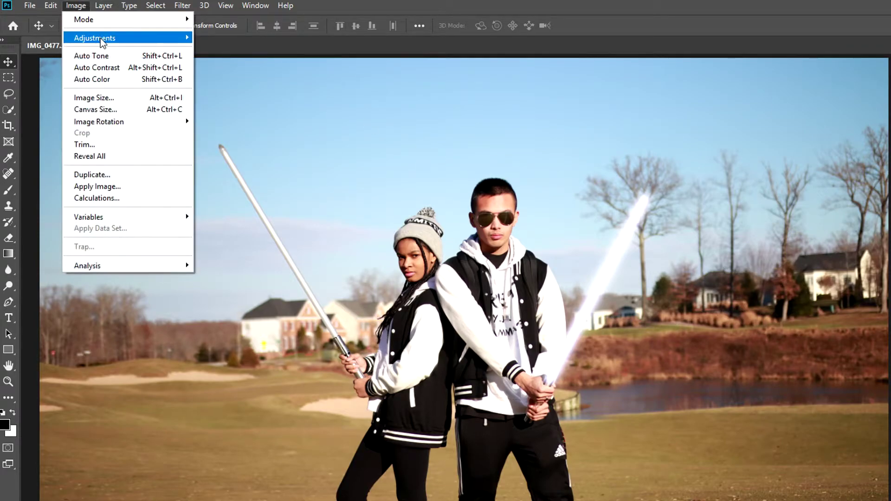
mouse_move(100, 38)
click(236, 103)
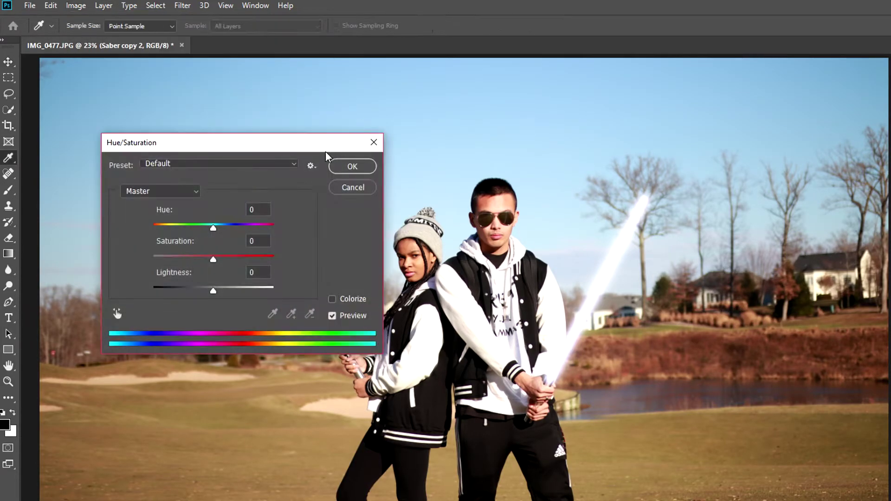
drag(399, 162, 429, 194)
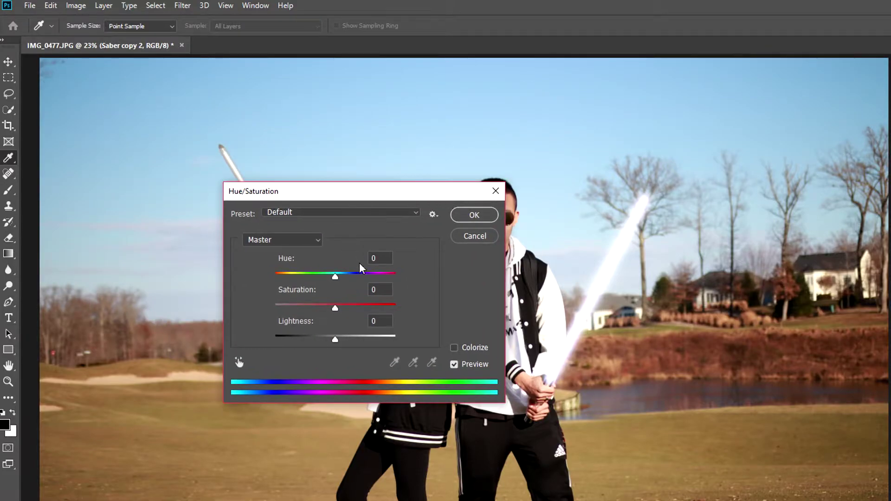
drag(337, 308, 332, 308)
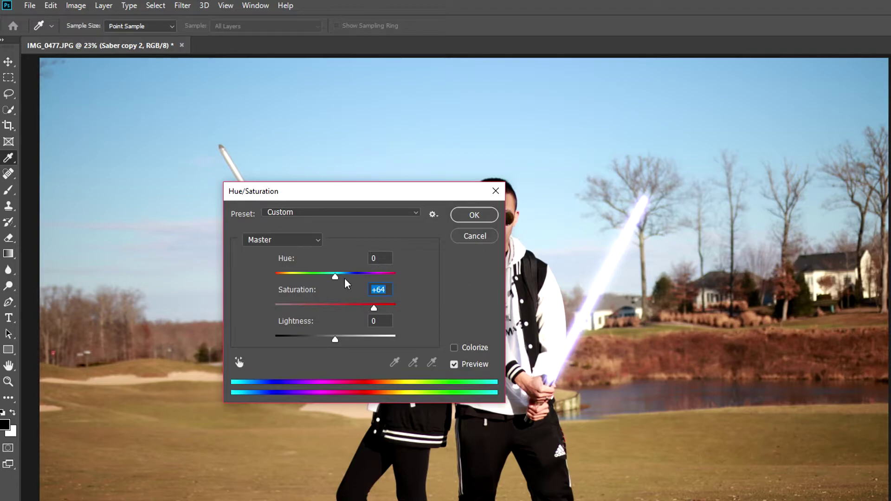
Shift the saber layer's hue to -30 and apply the Hue/Saturation adjustment
mouse_move(341, 277)
mouse_down()
mouse_move(383, 278)
mouse_move(300, 284)
mouse_move(349, 281)
mouse_move(337, 289)
mouse_up()
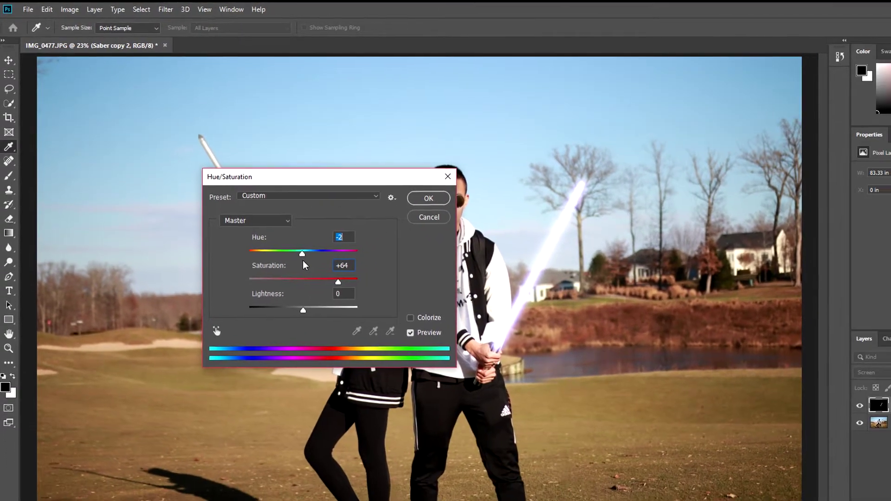
key(Down)
key(Down)
key(Down)
key(Down)
key(Down)
key(Down)
key(Down)
key(Down)
key(Down)
key(Down)
key(Down)
key(Down)
key(Down)
key(Down)
key(Down)
key(Down)
key(Down)
key(Down)
key(Down)
key(Down)
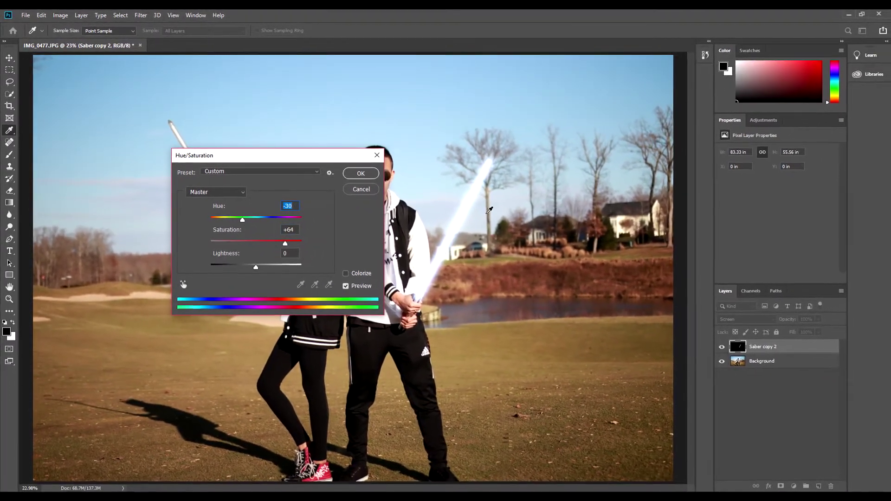
click(370, 177)
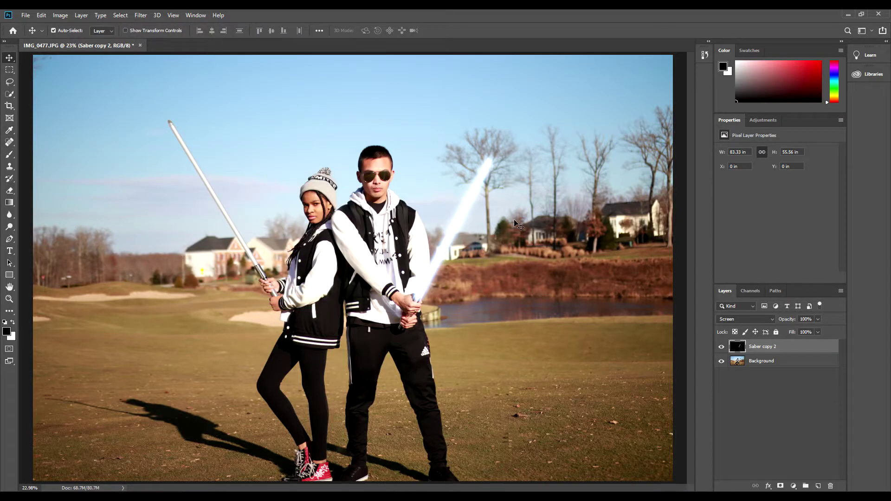
Duplicate the finished saber layer and rename the copy after the person holding the second saber
scroll(519, 226, up, 3)
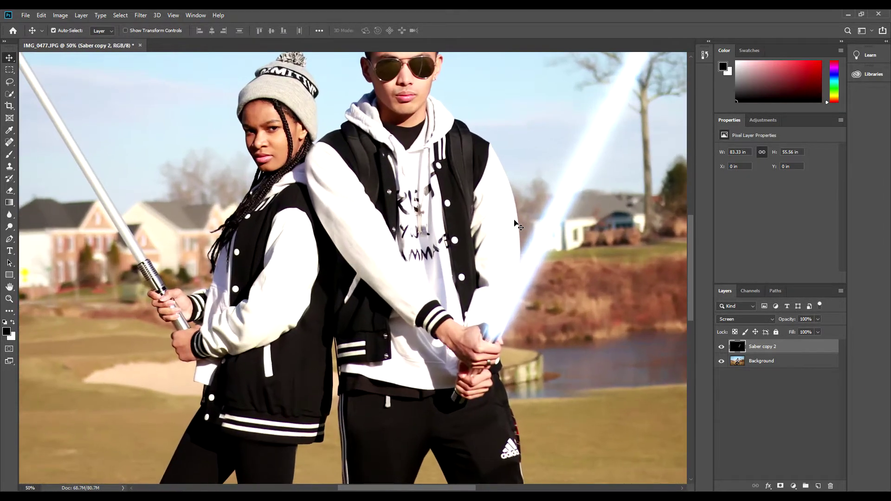
drag(418, 490, 455, 456)
scroll(349, 383, up, 3)
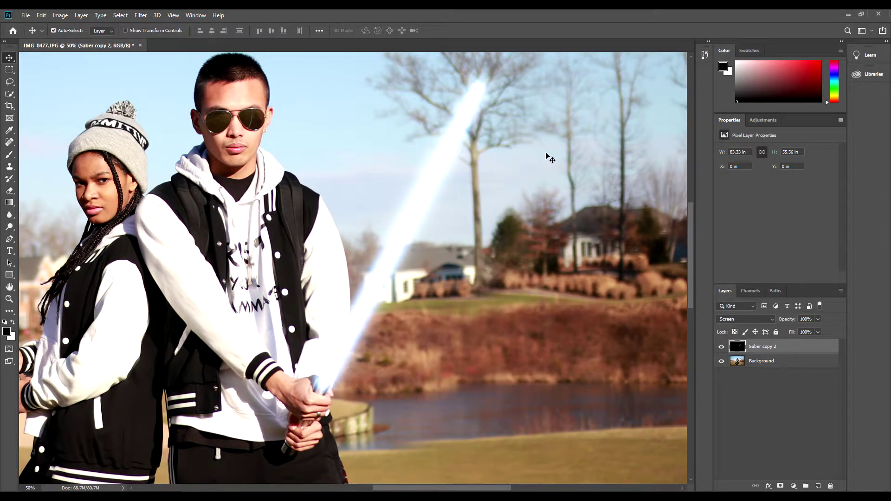
key(ctrl+0)
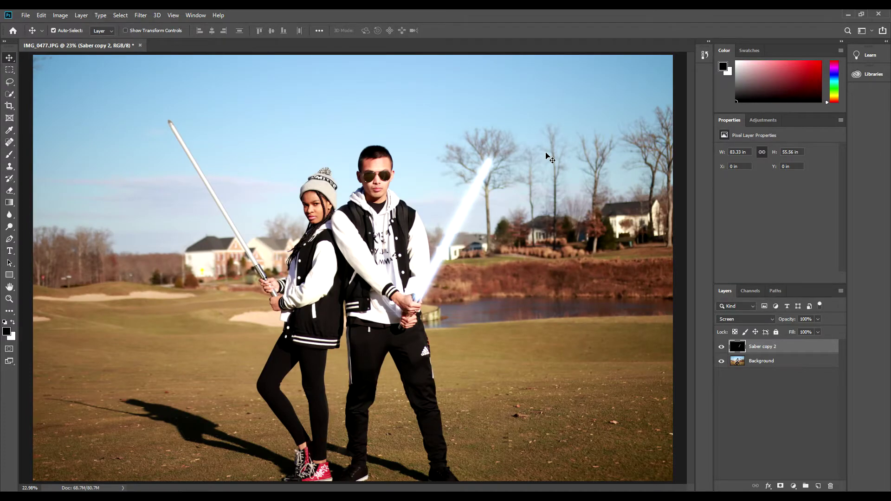
key(ctrl+j)
text(Dion Saber)
key(Return)
Rotate the duplicated saber to about -58.8°, scale it to about 118%, and place it over the woman's blade
key(ctrl+t)
drag(494, 167, 306, 278)
key(ctrl+minus)
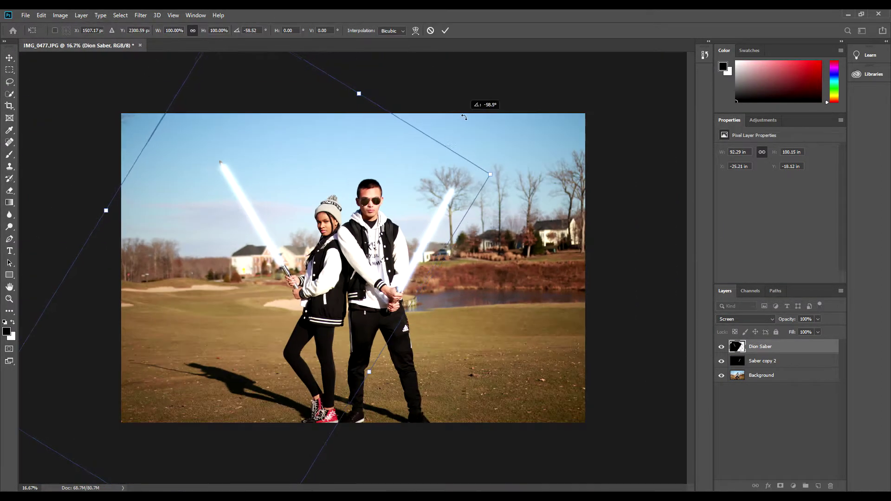
drag(478, 111, 279, 90)
key(ctrl+minus)
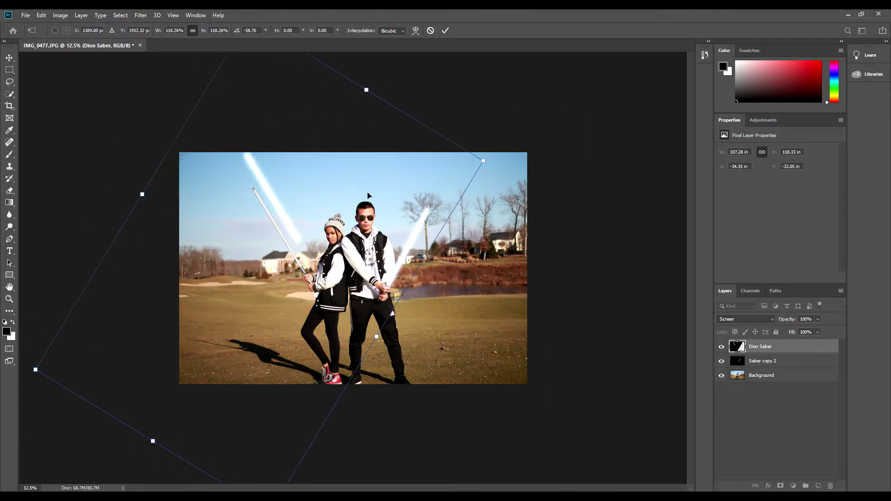
key(Return)
key(ctrl+0)
Shift the hue of the woman's saber layer to -90 with a Hue/Saturation adjustment
click(61, 15)
click(200, 85)
drag(436, 218, 408, 217)
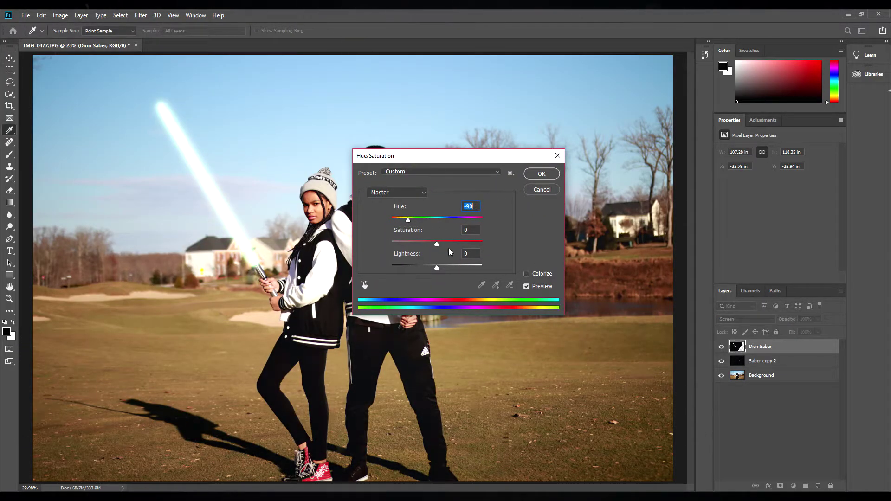
click(542, 175)
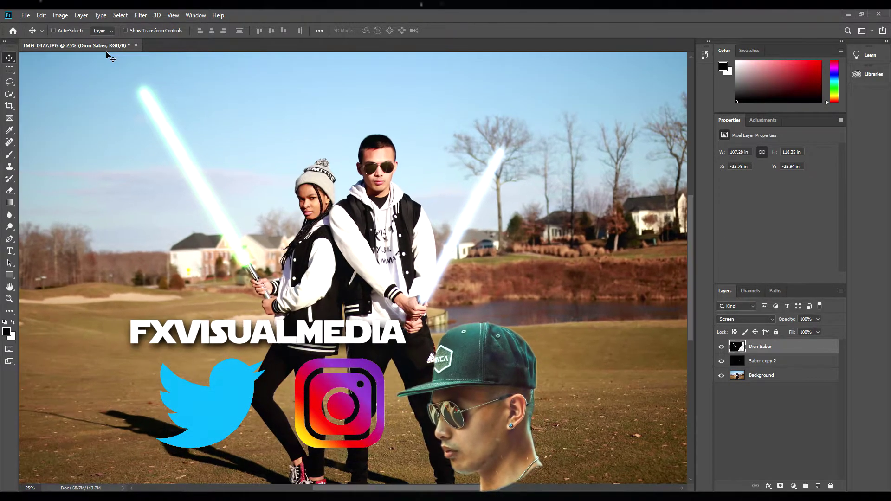
key(ctrl+plus)
key(ctrl+plus)
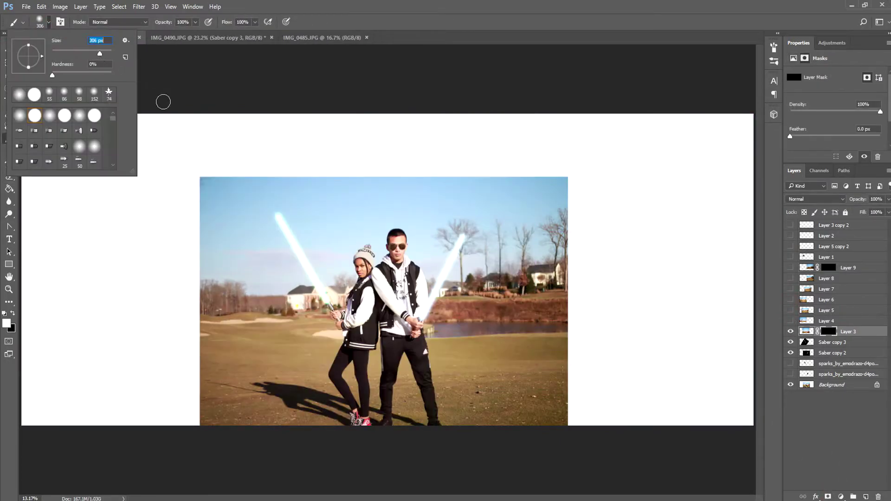
In Sabers.psd, paint white with a soft brush on the masks of Layers 3, 4, 8 and 9 to reveal more scenery around the couple
mouse_move(173, 206)
mouse_down()
mouse_move(325, 122)
mouse_move(220, 206)
mouse_up()
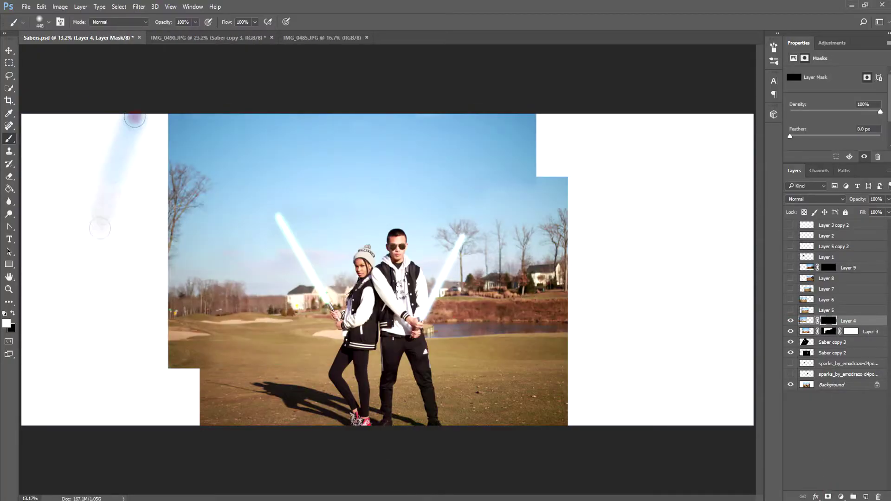
mouse_move(121, 140)
mouse_down()
mouse_move(153, 325)
mouse_move(190, 329)
mouse_up()
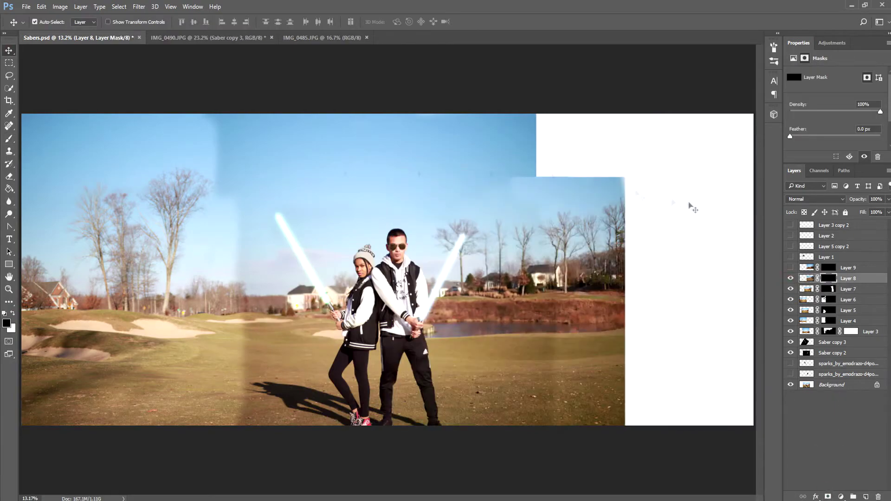
key(b)
key(x)
mouse_move(682, 252)
mouse_down()
mouse_move(696, 325)
mouse_move(627, 279)
mouse_move(599, 330)
mouse_up()
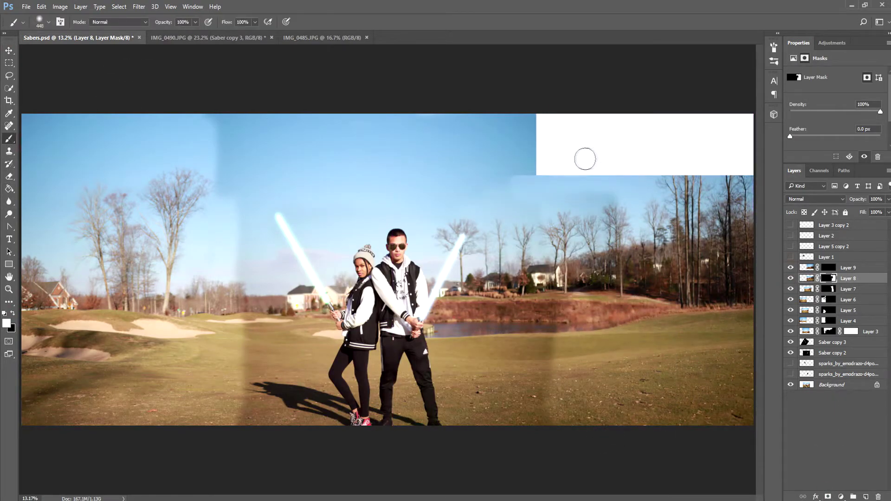
mouse_move(545, 147)
mouse_down()
mouse_move(724, 139)
mouse_move(520, 153)
mouse_up()
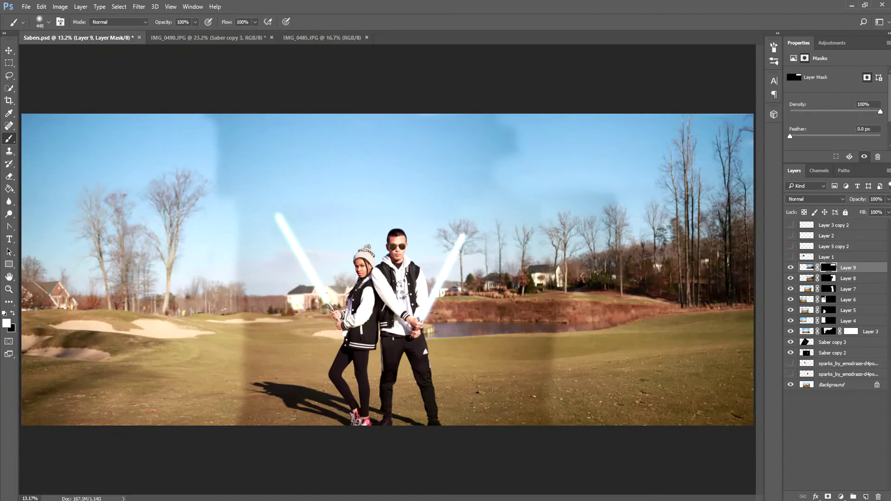